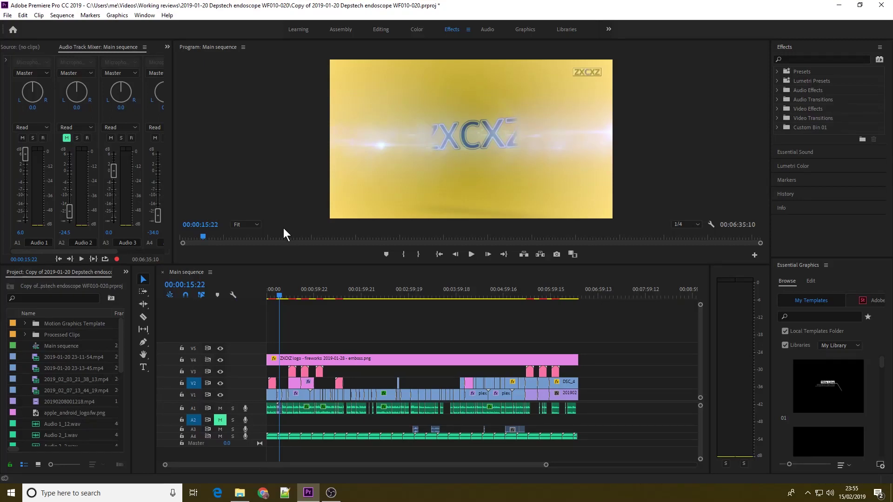
# - Open the archived Copy of 2019-01-20 Depstech endoscope WF010-020 project from the Copied_Copy folder on Z:
pyautogui.click(241, 496)
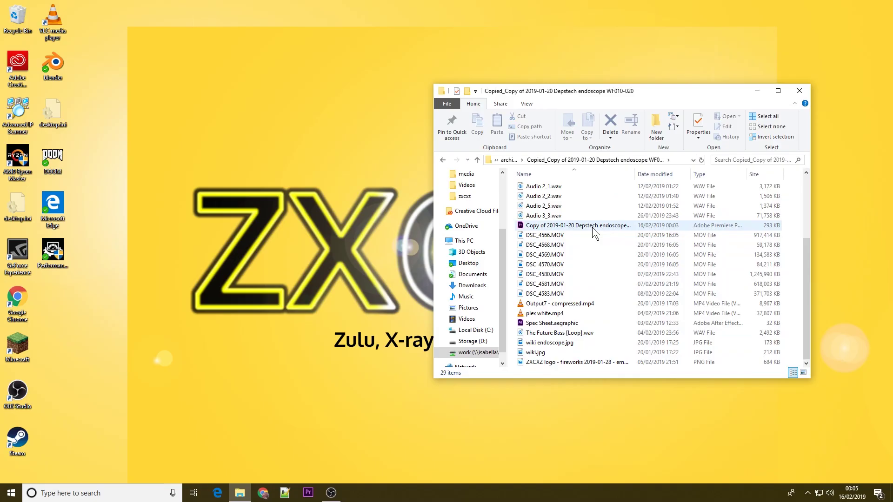
pyautogui.doubleClick(593, 228)
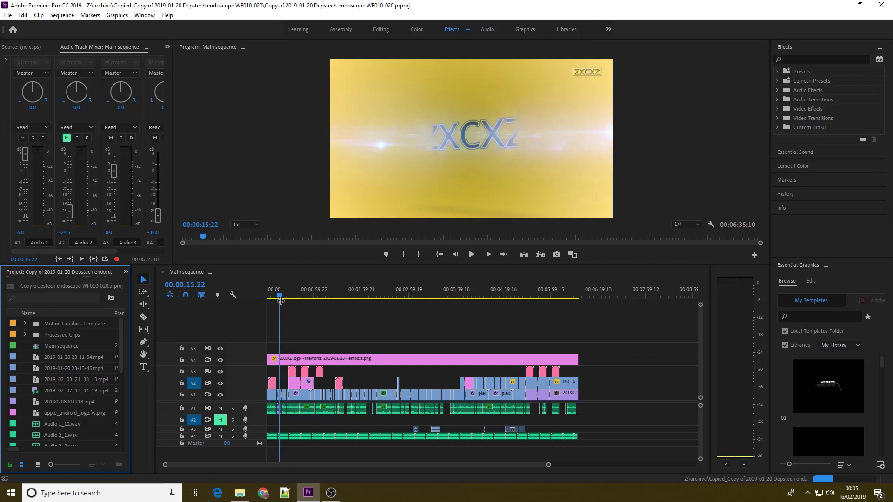
# - Scrub the archived project's Main sequence timeline to confirm the footage is intact
pyautogui.moveTo(280, 296); pyautogui.dragTo(354, 296)
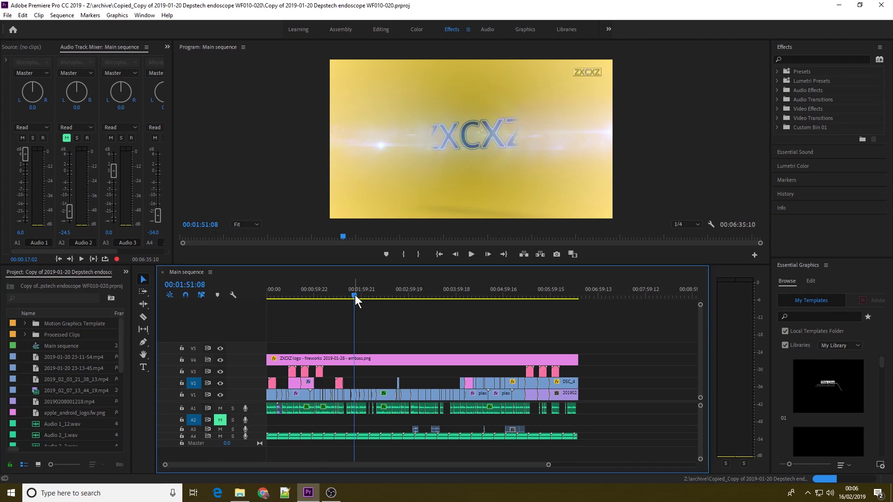
pyautogui.moveTo(355, 295); pyautogui.dragTo(386, 294)
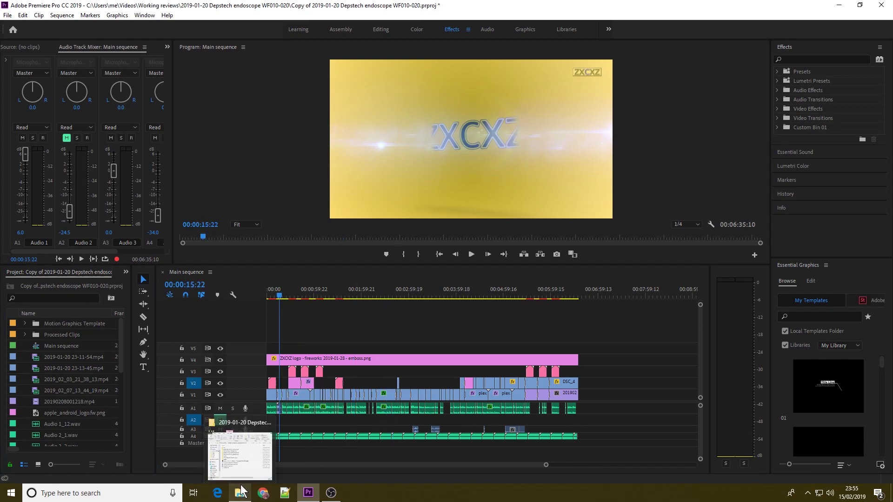
# - Check the original project folder's total size: 5.80 GB across 304 files and 37 folders
pyautogui.click(241, 491)
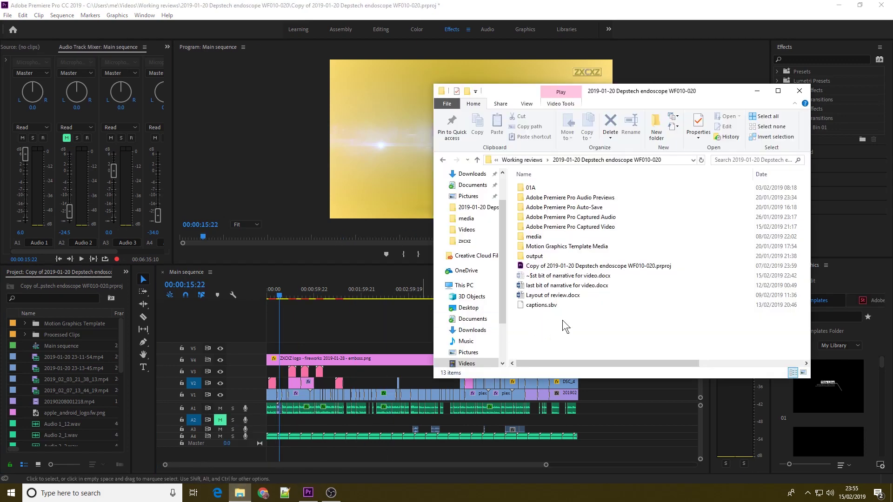
pyautogui.hotkey('ctrl', 'a')
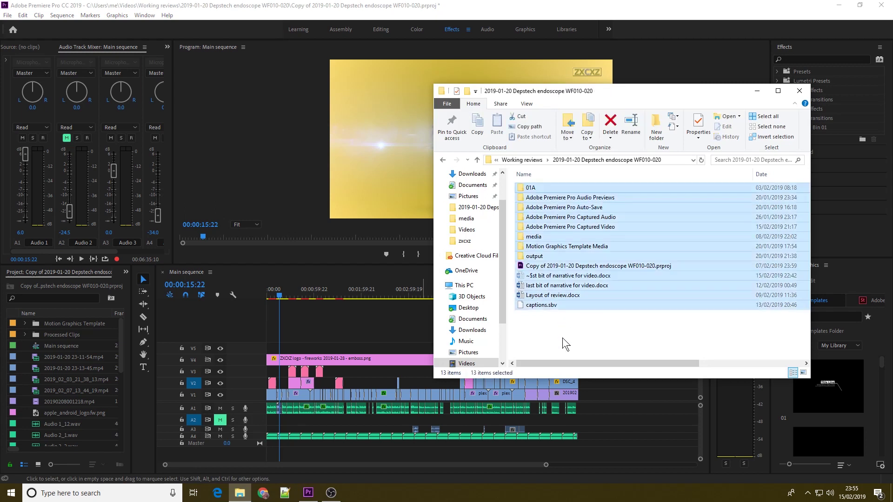
pyautogui.rightClick(580, 267)
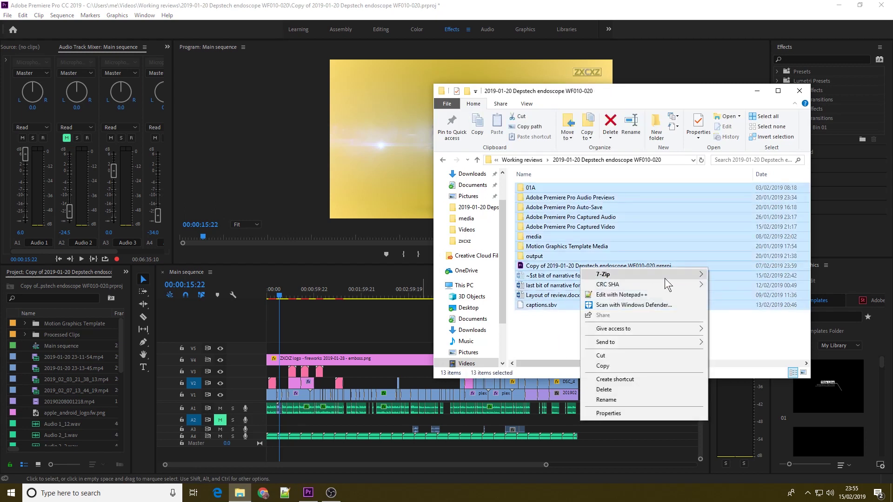
pyautogui.click(634, 414)
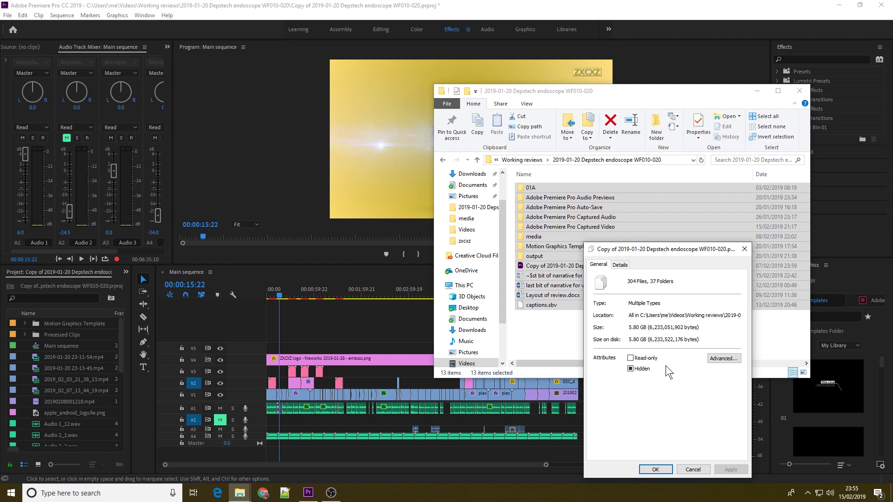
pyautogui.click(655, 469)
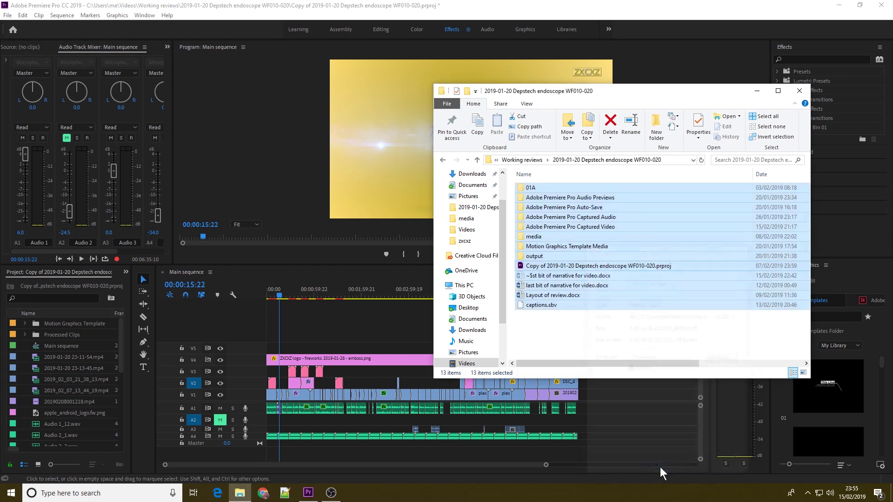
pyautogui.click(602, 337)
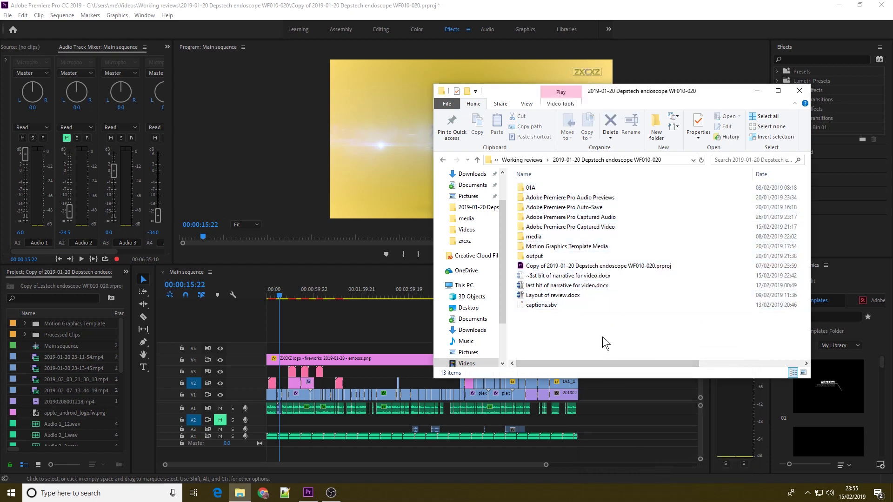
pyautogui.click(757, 90)
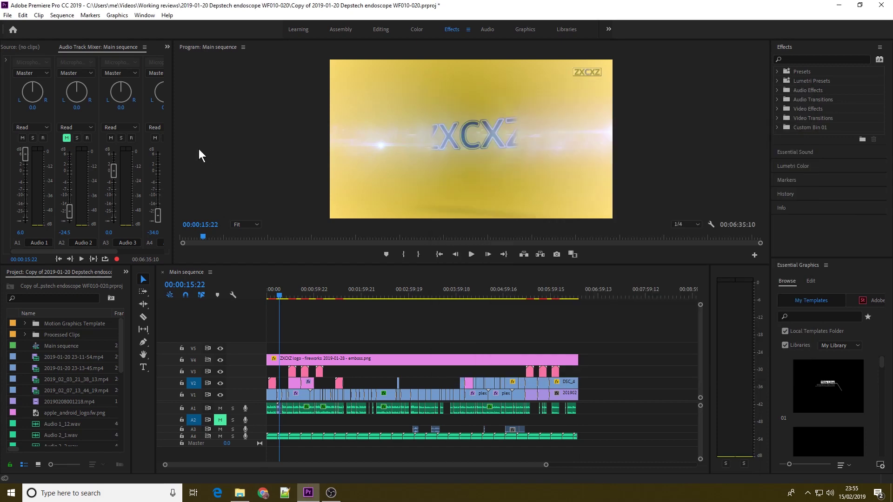
# - Open Project Manager from Premiere's File menu to collect the Main sequence's files
pyautogui.click(7, 15)
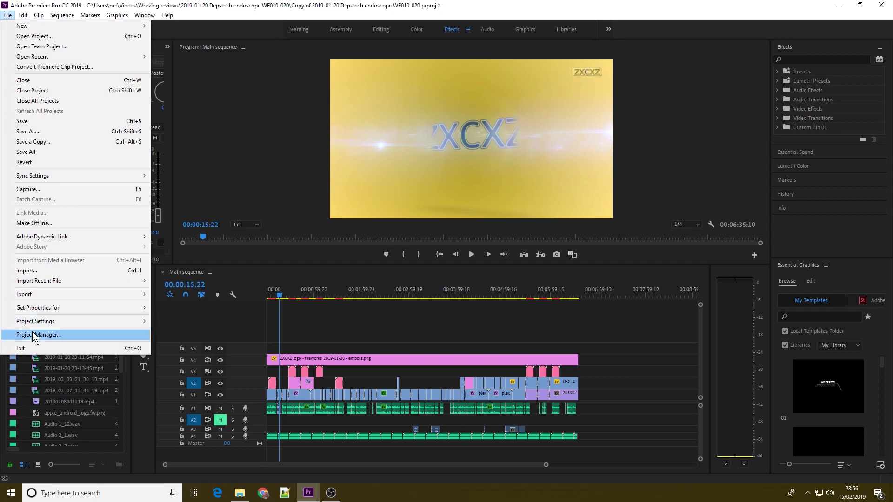
pyautogui.click(73, 337)
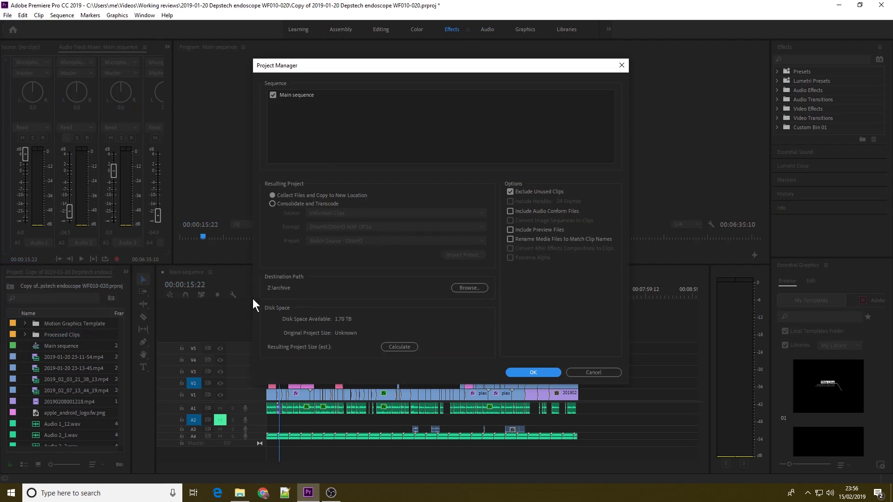
# - Keep Exclude Unused Clips on and tick Include Audio Conform Files
pyautogui.click(536, 193)
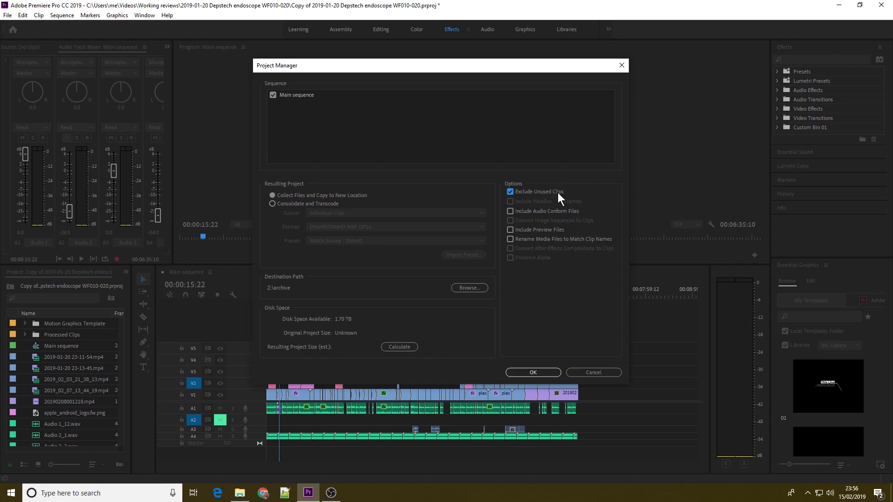
pyautogui.press('Tab')
pyautogui.click(551, 210)
# - Check a 5.50 MB .cfa audio conform file in the Audio Previews .PRV folder, then close Explorer
pyautogui.click(240, 493)
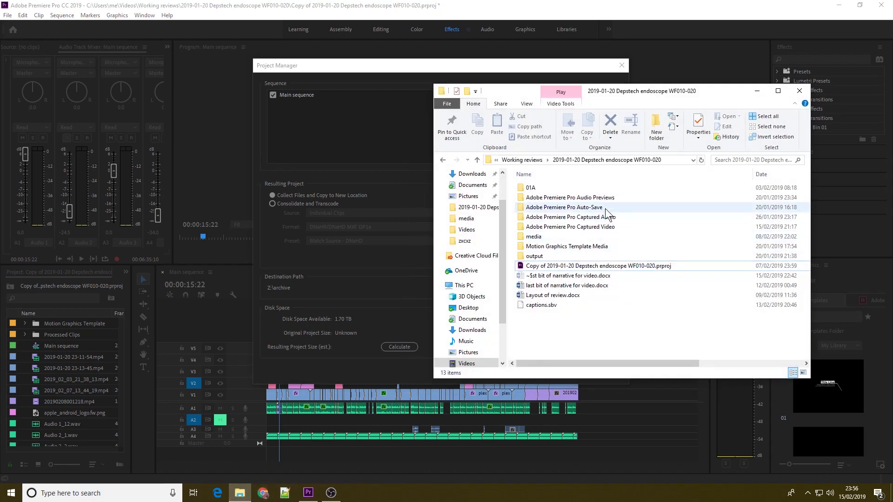
pyautogui.doubleClick(602, 198)
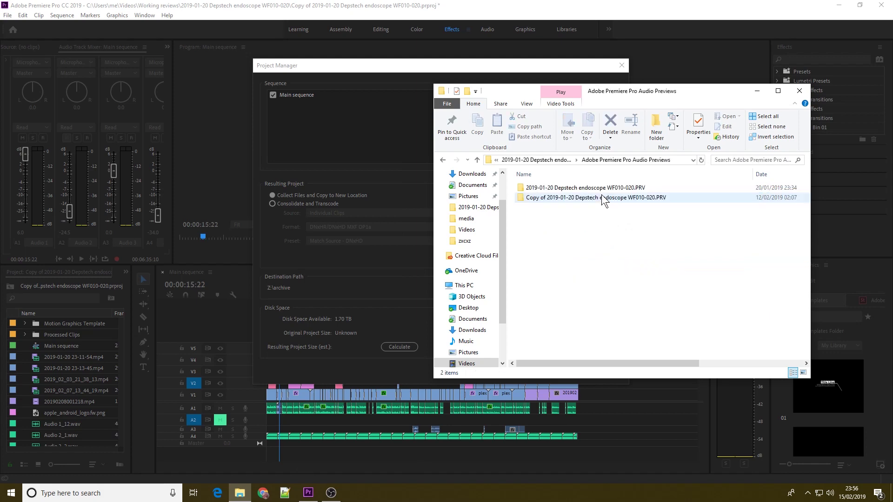
pyautogui.doubleClick(555, 202)
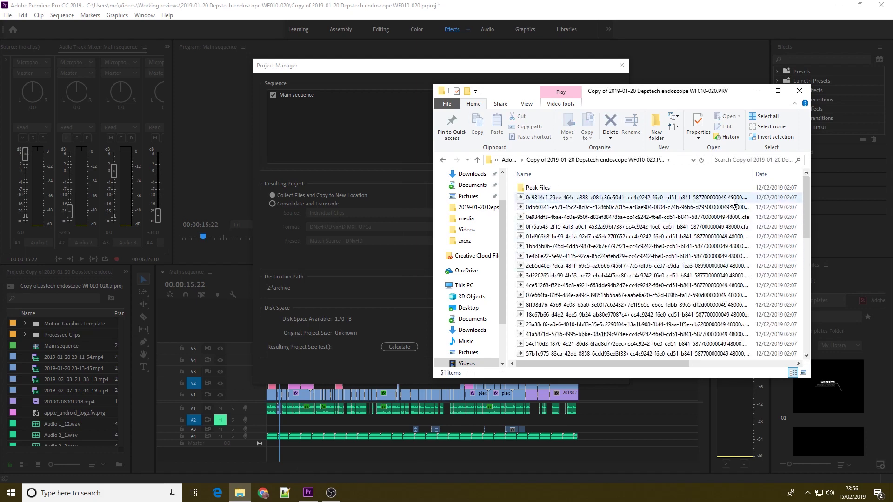
pyautogui.click(650, 198)
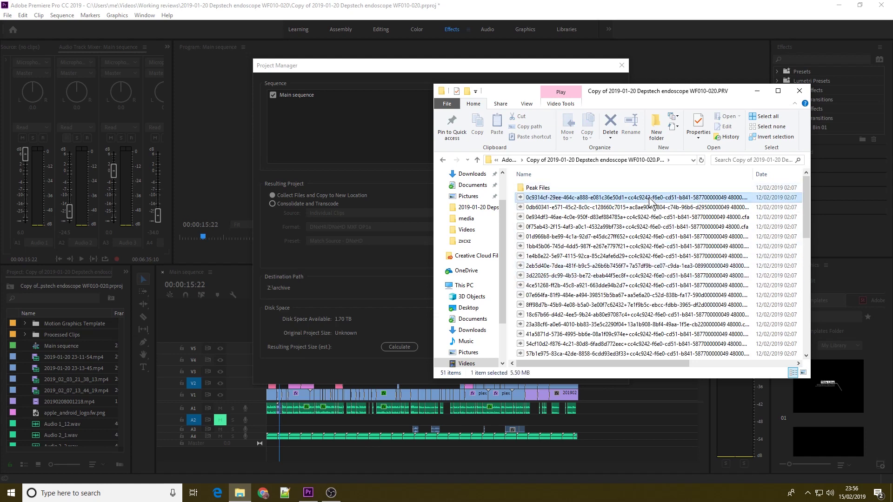
pyautogui.hotkey('alt', 'Return')
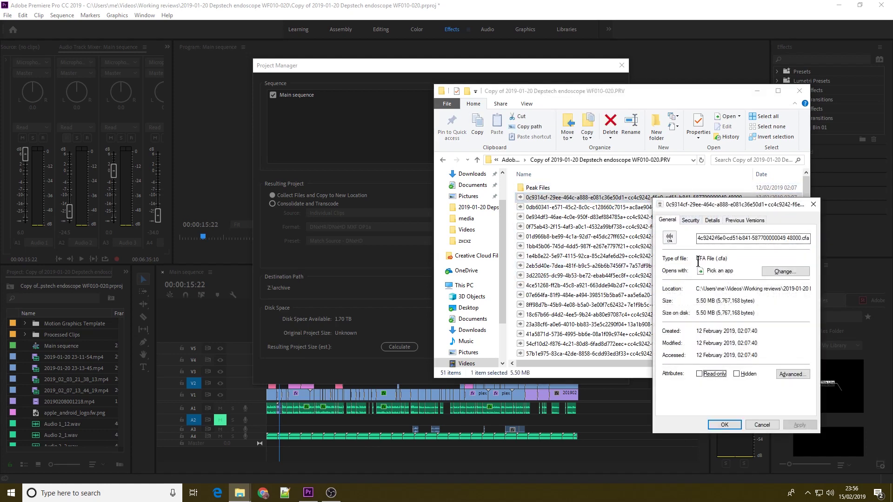
pyautogui.click(813, 204)
pyautogui.doubleClick(546, 186)
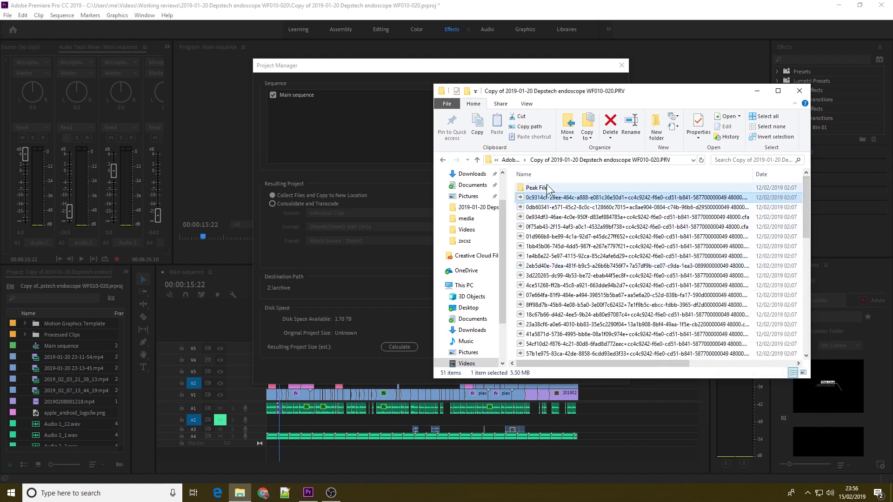
pyautogui.hotkey('alt', 'F4')
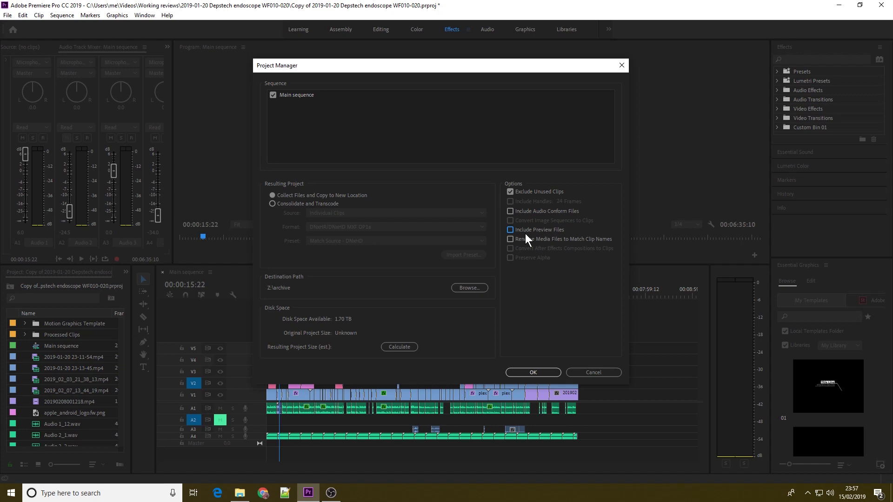
pyautogui.click(468, 288)
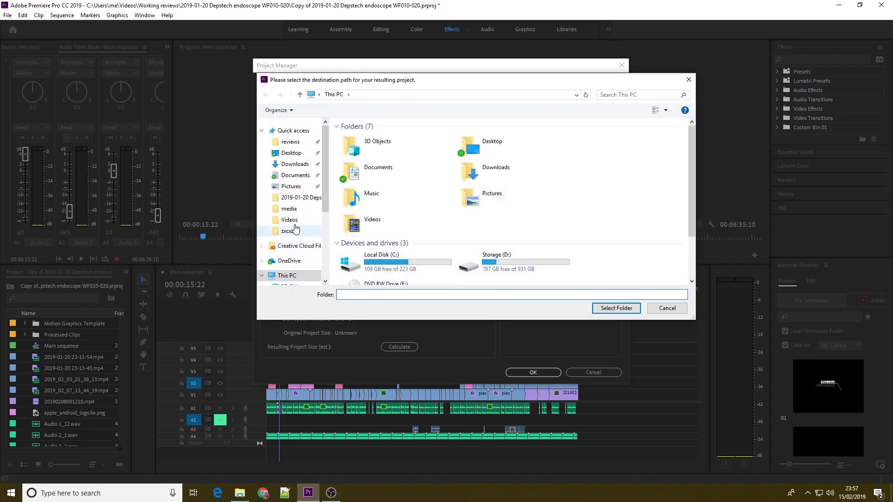
# - Choose the archive folder on the work (Z:) drive as the Project Manager destination
pyautogui.scroll(-2, 293, 224)
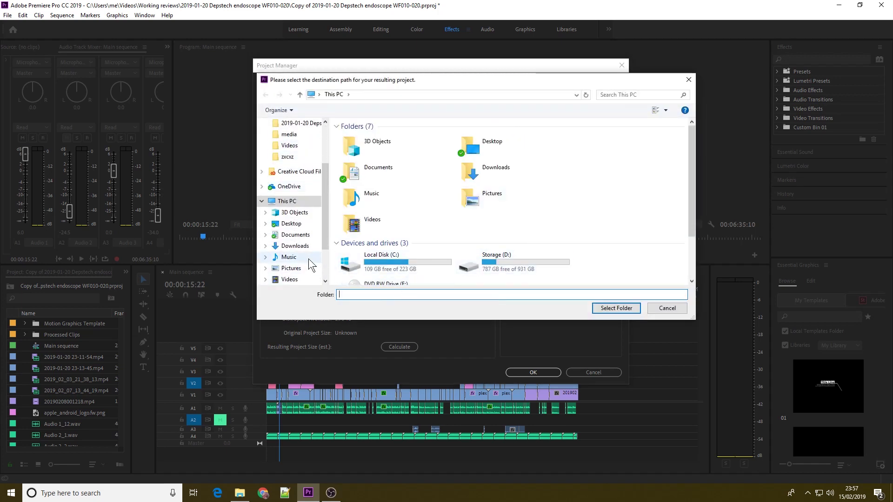
pyautogui.scroll(-2, 308, 259)
pyautogui.click(301, 254)
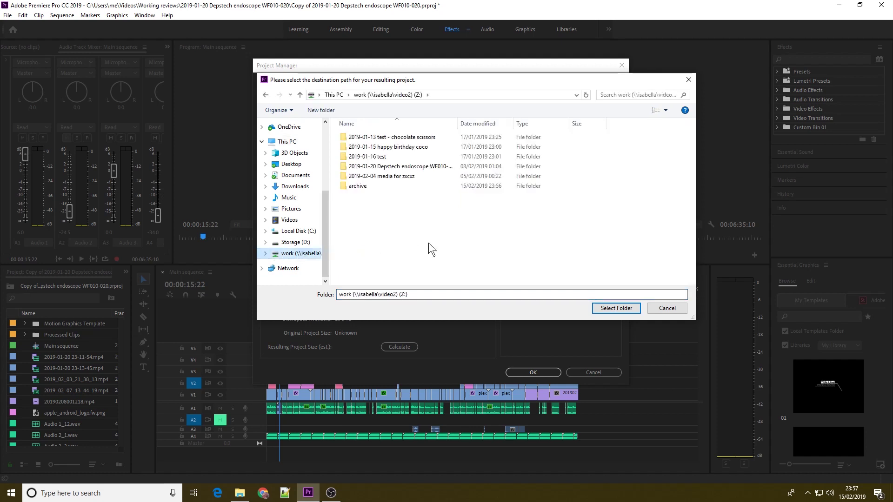
pyautogui.doubleClick(366, 185)
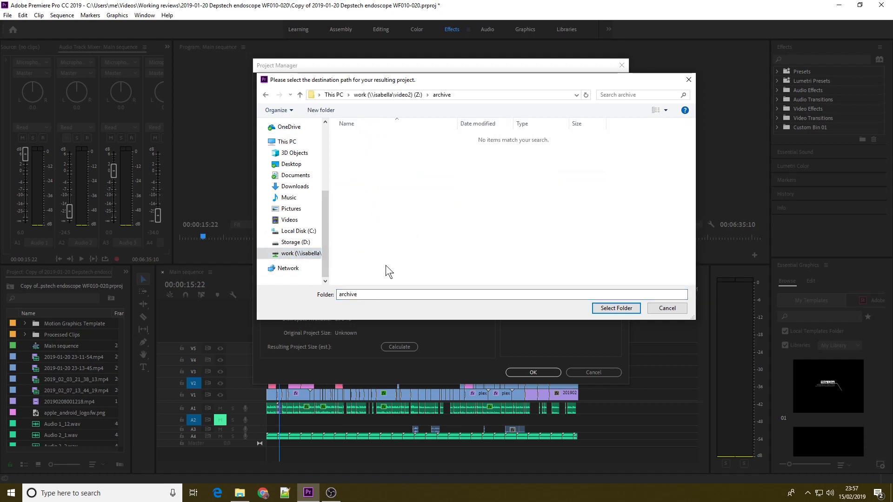
pyautogui.click(611, 309)
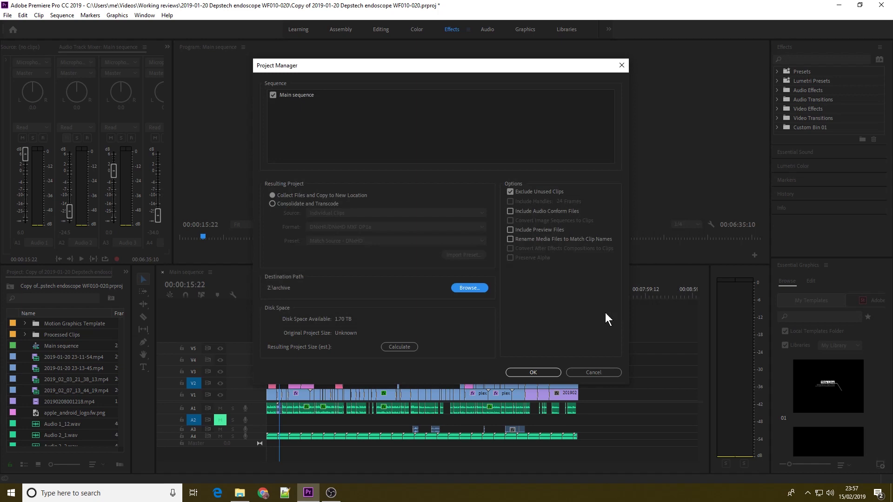
# - Calculate the resulting project size: about 3.65 GB versus the original 3.72 GB
pyautogui.click(401, 347)
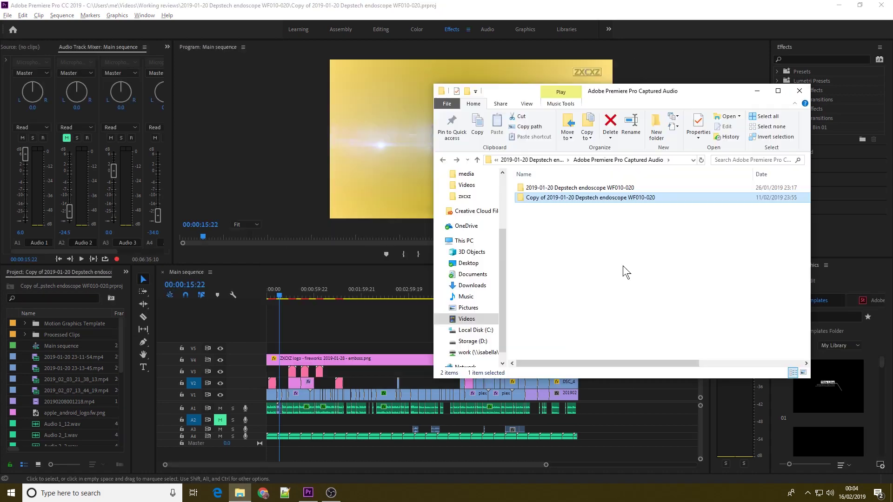
# - Browse the Adobe Premiere Pro Captured Video folder and its project-copy subfolder
pyautogui.hotkey('alt', 'Up')
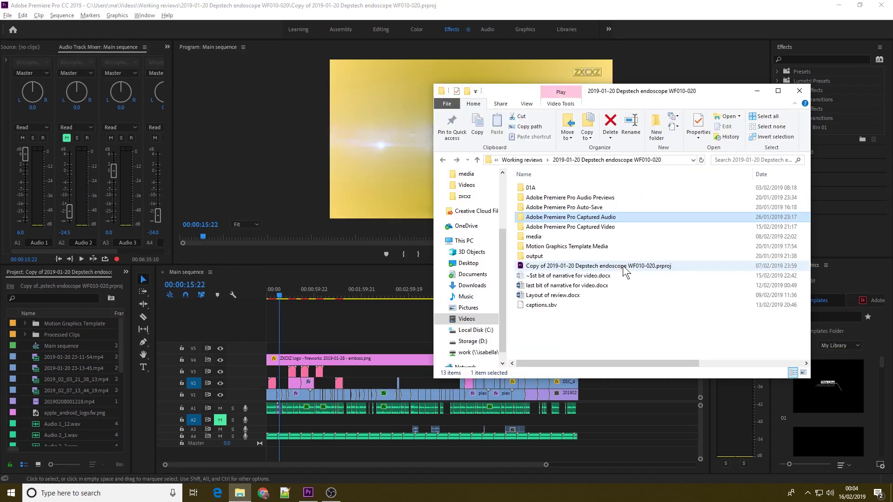
pyautogui.press('Down')
pyautogui.press('Return')
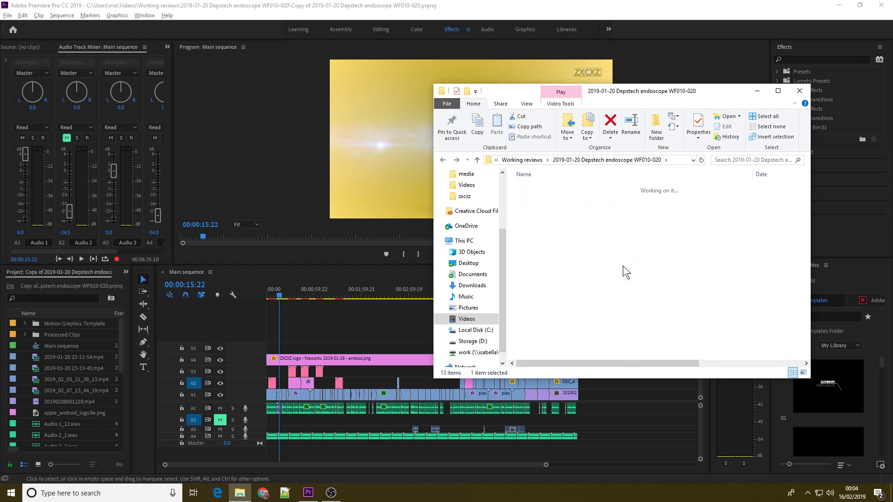
pyautogui.press('Return')
pyautogui.hotkey('alt', 'Up')
pyautogui.hotkey('alt', 'Up')
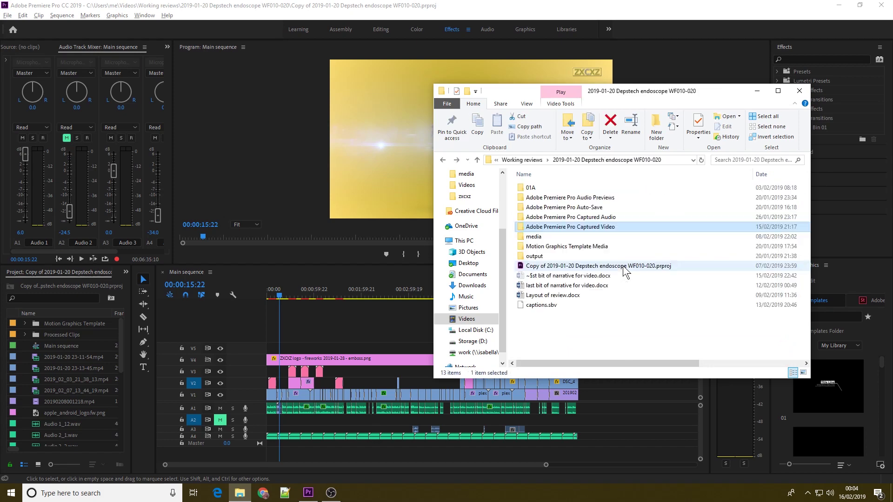
# - Look into the media folder's DEPSTECH Photos folder of thumbnails
pyautogui.press('Down')
pyautogui.press('Return')
pyautogui.press('Down')
pyautogui.press('Up')
pyautogui.press('Return')
pyautogui.press('Down')
pyautogui.press('Up')
pyautogui.press('Return')
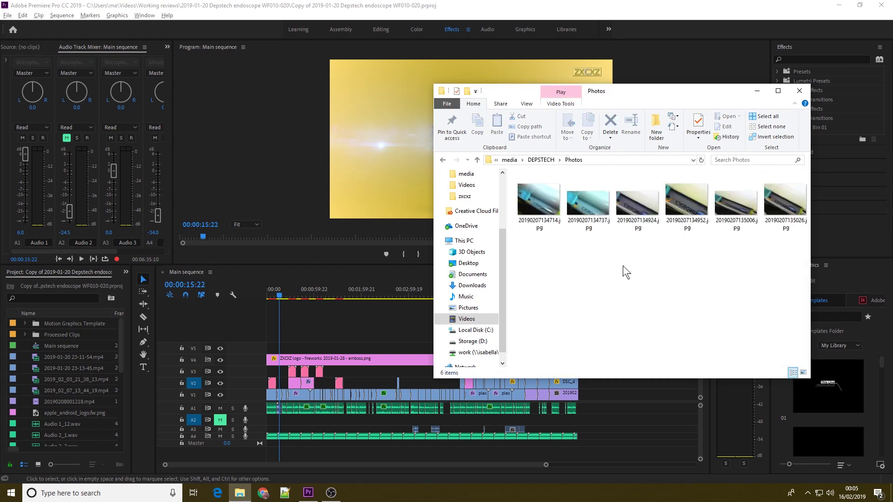
# - Look through the DEPSTECH Videos folder's mp4 clips, then return to the media folder
pyautogui.hotkey('alt', 'Up')
pyautogui.press('Down')
pyautogui.press('Return')
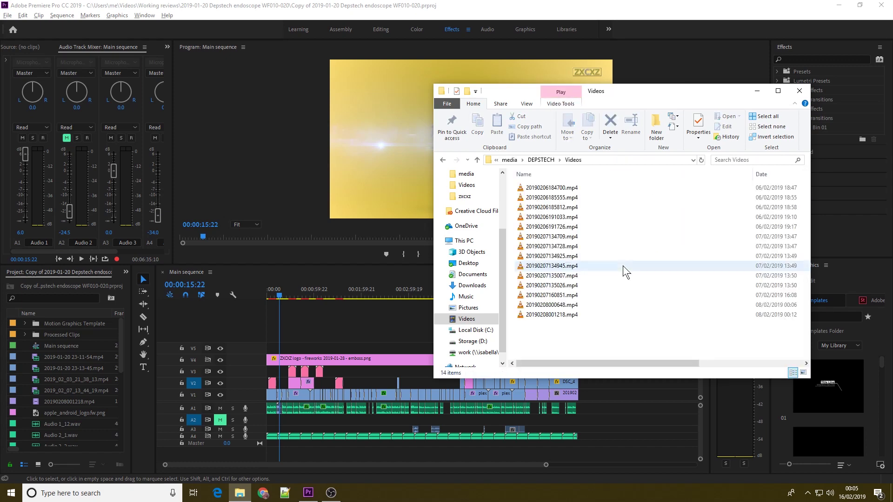
pyautogui.press('Down')
pyautogui.press('Down')
pyautogui.press('Down')
pyautogui.press('Down')
pyautogui.press('Down')
pyautogui.press('Down')
pyautogui.press('Down')
pyautogui.press('Down')
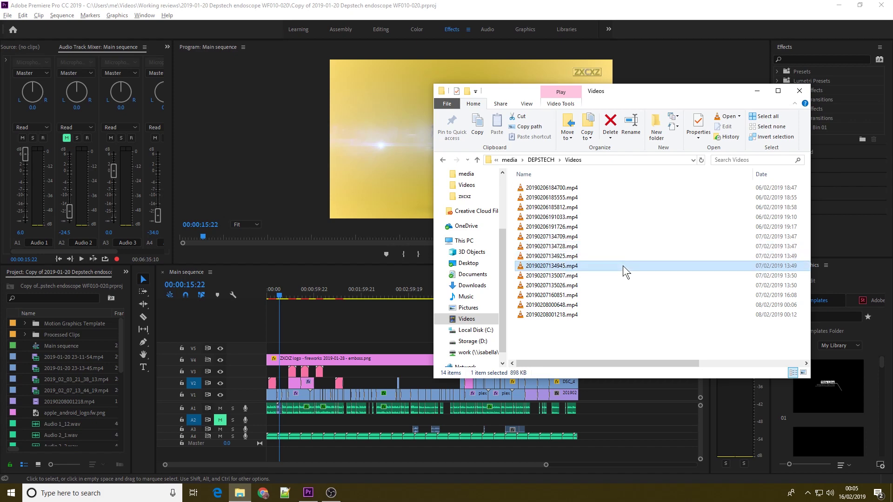
pyautogui.hotkey('alt', 'Up')
pyautogui.hotkey('alt', 'Up')
pyautogui.press('Down')
pyautogui.press('Down')
pyautogui.press('Down')
pyautogui.press('Down')
pyautogui.press('Down')
pyautogui.press('Down')
pyautogui.press('Down')
pyautogui.press('Down')
pyautogui.press('Down')
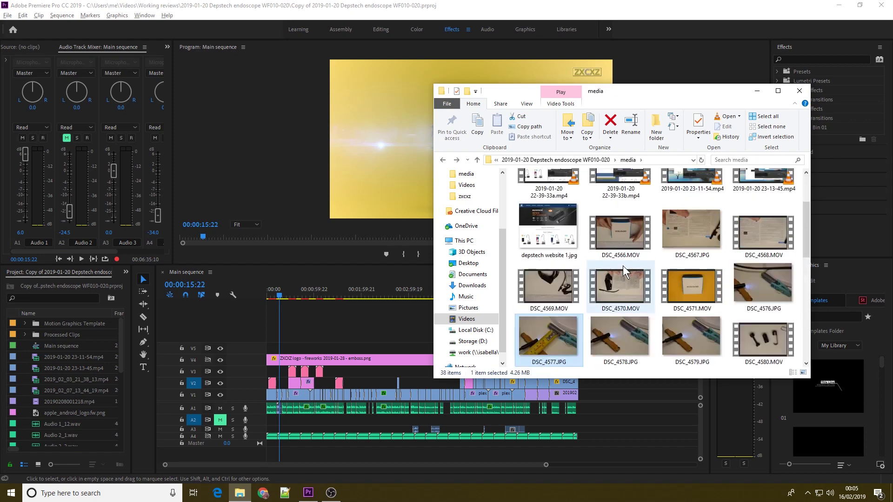
pyautogui.hotkey('alt', 'Up')
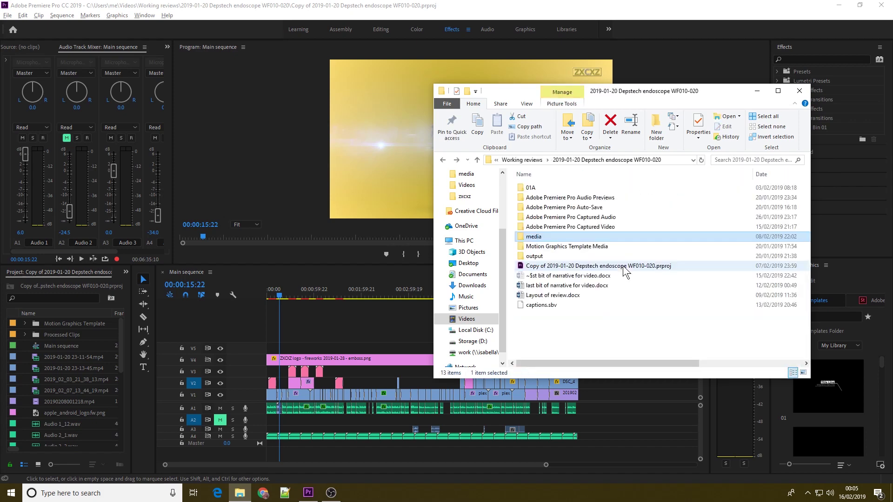
# - Check the output folder, then enter the Adobe Premiere Pro Captured Audio folder
pyautogui.press('Down')
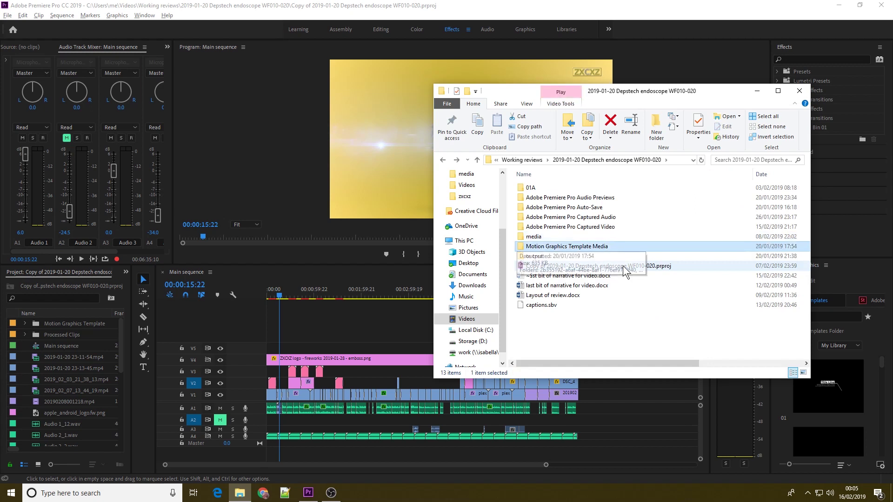
pyautogui.press('Down')
pyautogui.press('Return')
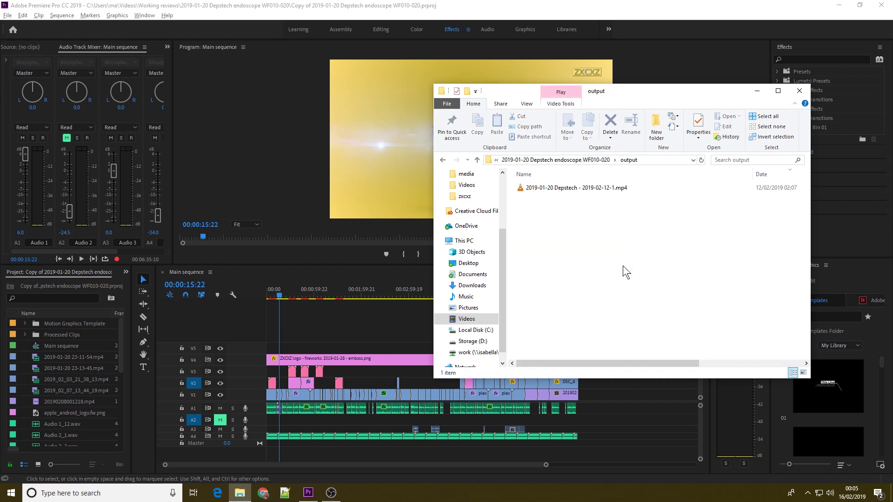
pyautogui.press('BackSpace')
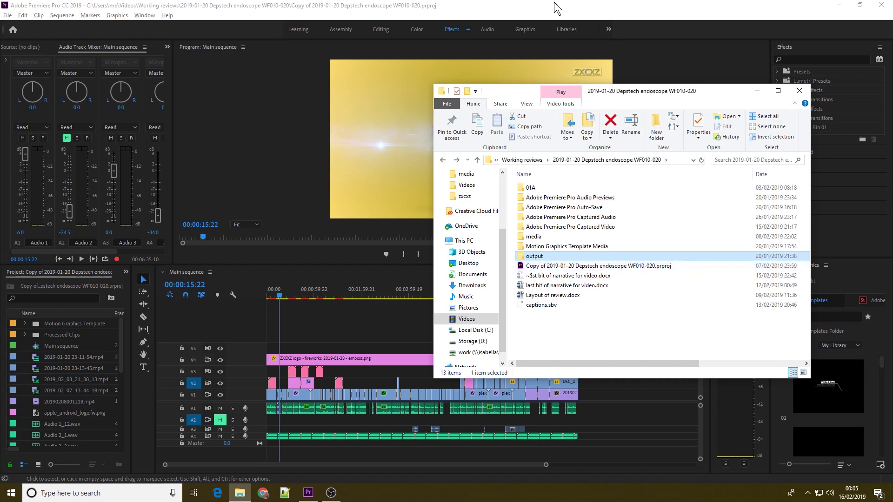
pyautogui.doubleClick(610, 217)
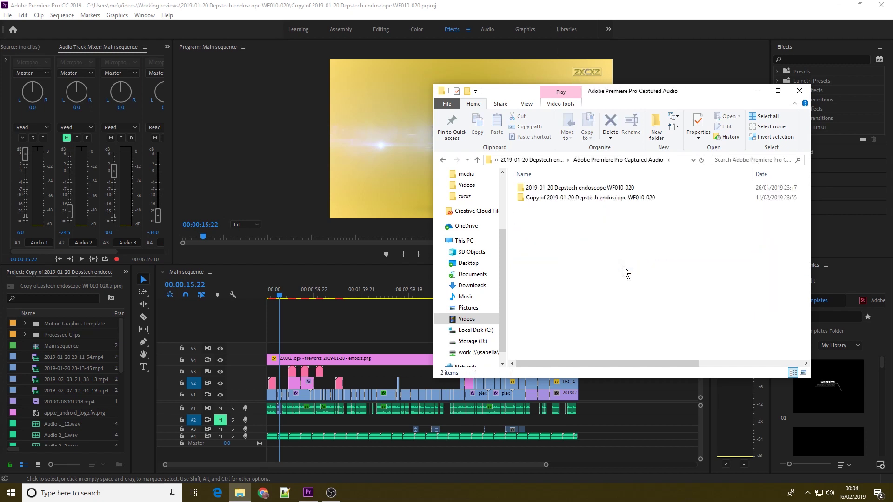
# - Browse the 20 WAV files in the Copy of 2019-01-20 Depstech endoscope WF010-020 subfolder
pyautogui.press('Return')
pyautogui.press('Down')
pyautogui.press('Down')
pyautogui.press('Down')
pyautogui.press('Down')
pyautogui.press('Down')
pyautogui.press('Down')
pyautogui.press('Down')
pyautogui.press('Down')
pyautogui.press('Down')
pyautogui.press('Down')
pyautogui.press('Down')
pyautogui.press('Down')
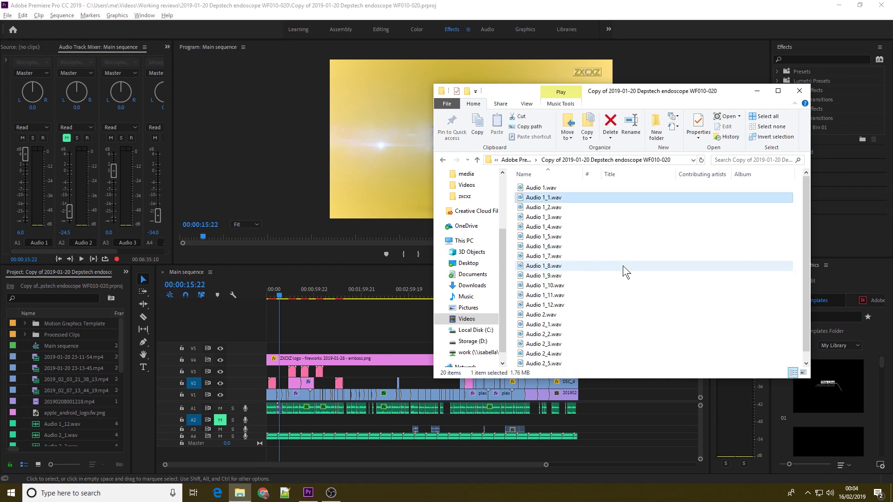
pyautogui.press('Down')
pyautogui.press('Down')
pyautogui.press('Down')
pyautogui.press('Down')
pyautogui.press('Down')
pyautogui.press('Down')
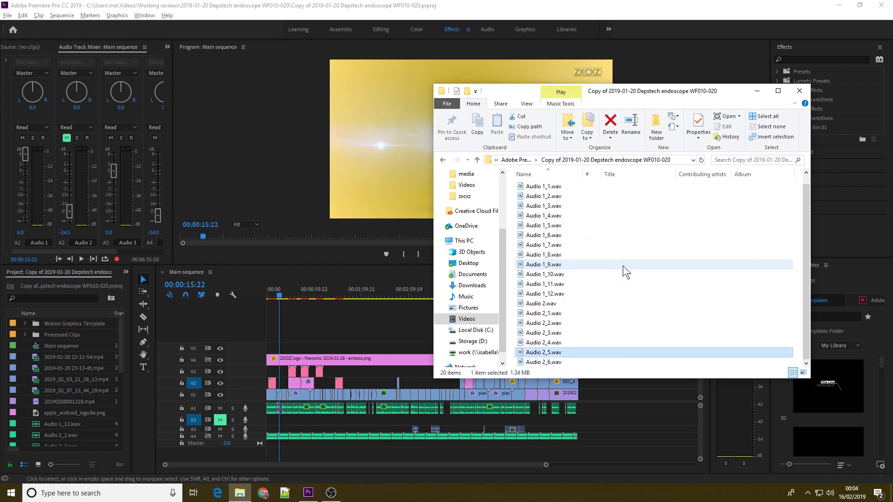
pyautogui.press('Up')
pyautogui.press('Up')
pyautogui.press('Up')
pyautogui.press('Up')
pyautogui.press('Up')
pyautogui.press('Up')
pyautogui.press('Up')
pyautogui.press('Up')
pyautogui.press('Up')
pyautogui.press('Up')
pyautogui.press('Up')
pyautogui.press('Up')
pyautogui.press('Up')
pyautogui.press('Up')
pyautogui.press('Up')
pyautogui.press('Up')
pyautogui.press('Up')
pyautogui.press('Up')
pyautogui.press('Up')
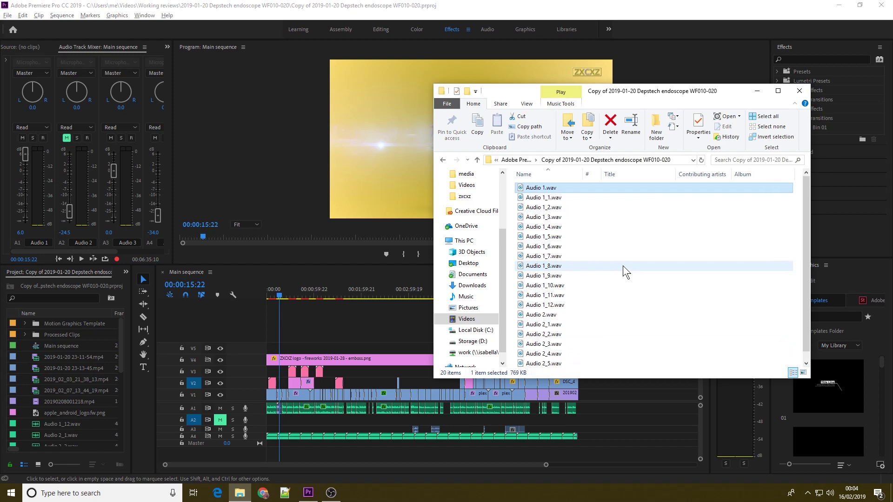
pyautogui.press('BackSpace')
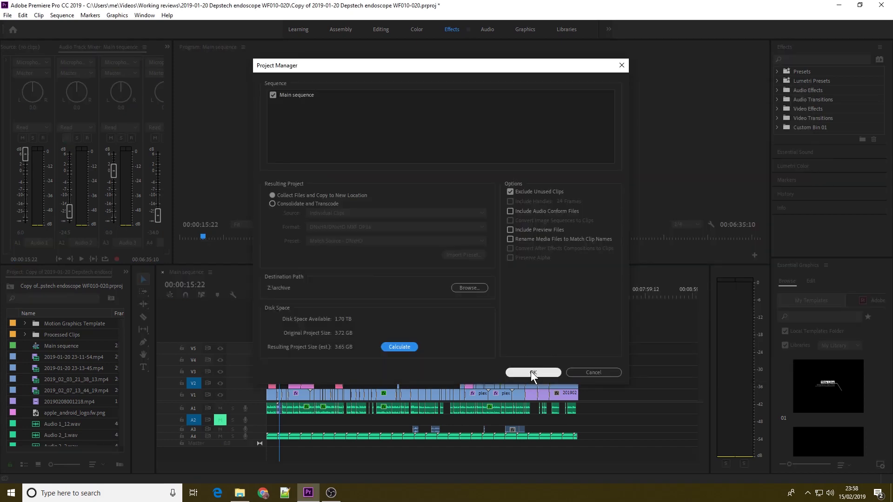
# - Confirm the Project Manager settings and save the project so its media copies to Z:\archive
pyautogui.click(531, 371)
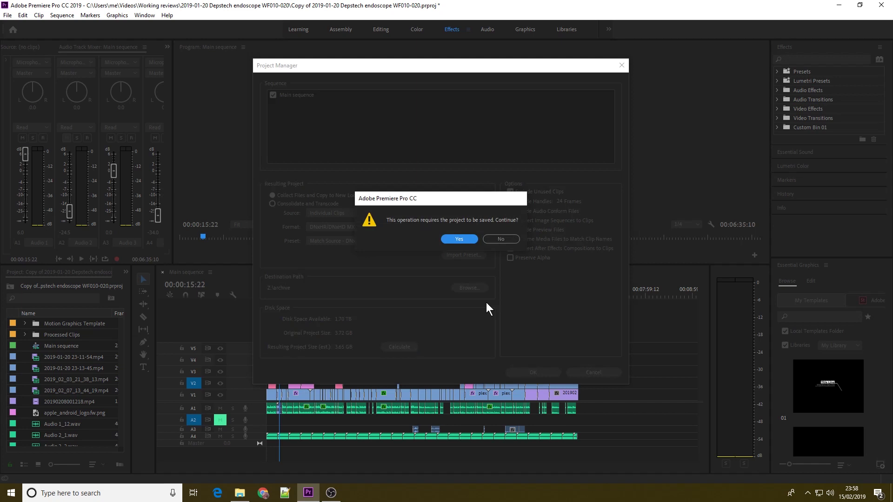
pyautogui.click(454, 239)
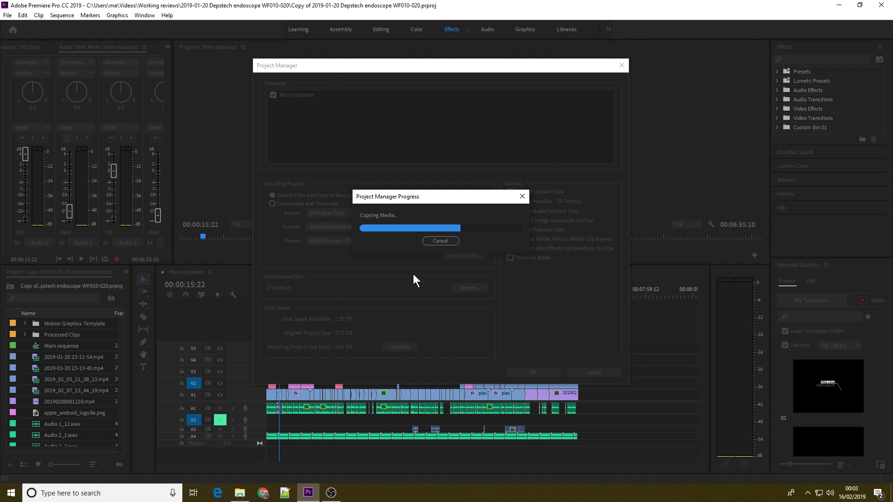
pyautogui.click(240, 494)
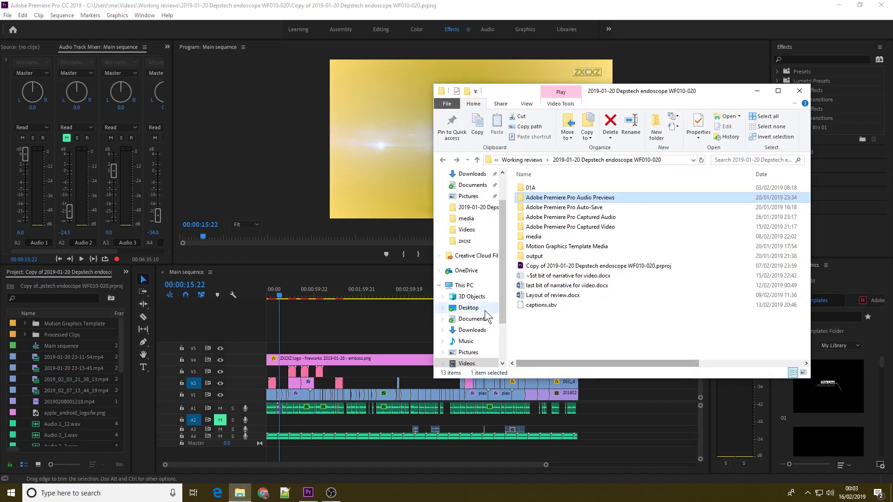
# - Show the Copied_Copy folder's properties in Z:\archive, reporting 3.64 GB across 43 files
pyautogui.scroll(-1, 484, 311)
pyautogui.click(479, 364)
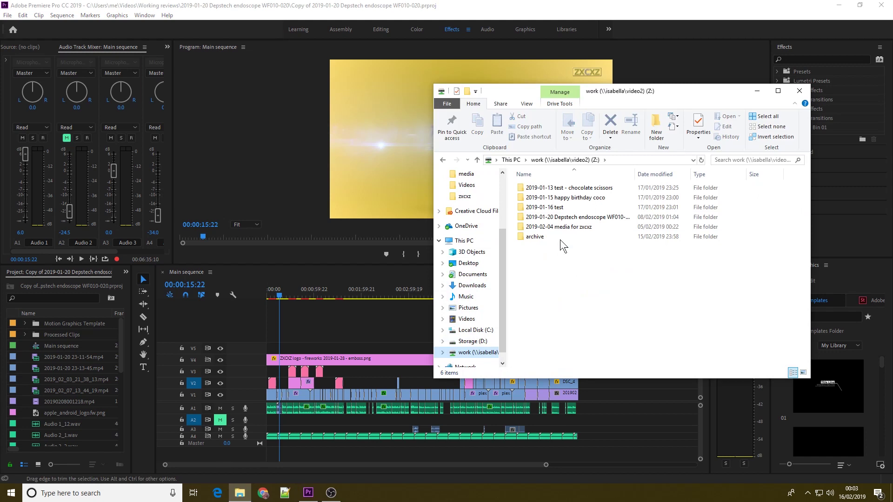
pyautogui.doubleClick(544, 236)
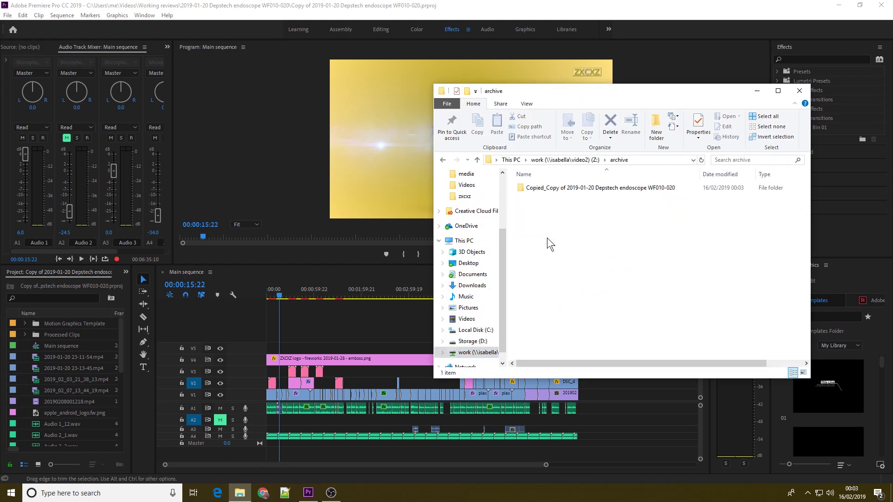
pyautogui.click(587, 191)
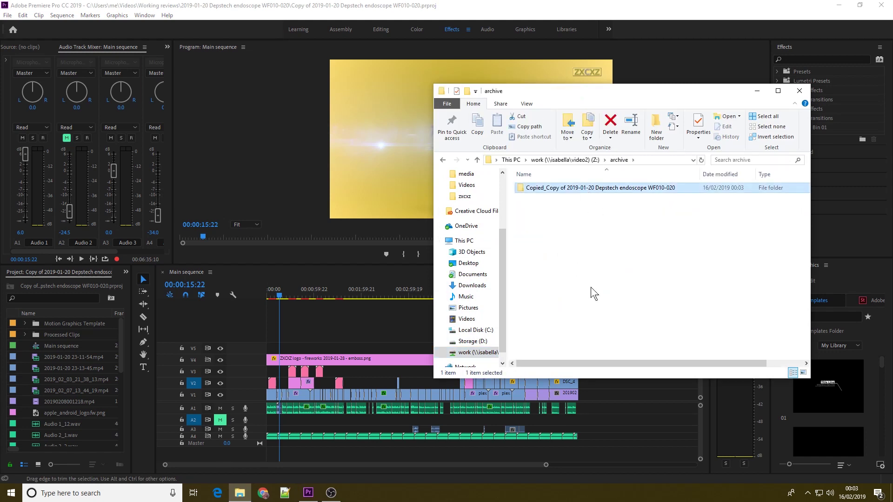
pyautogui.hotkey('alt', 'Return')
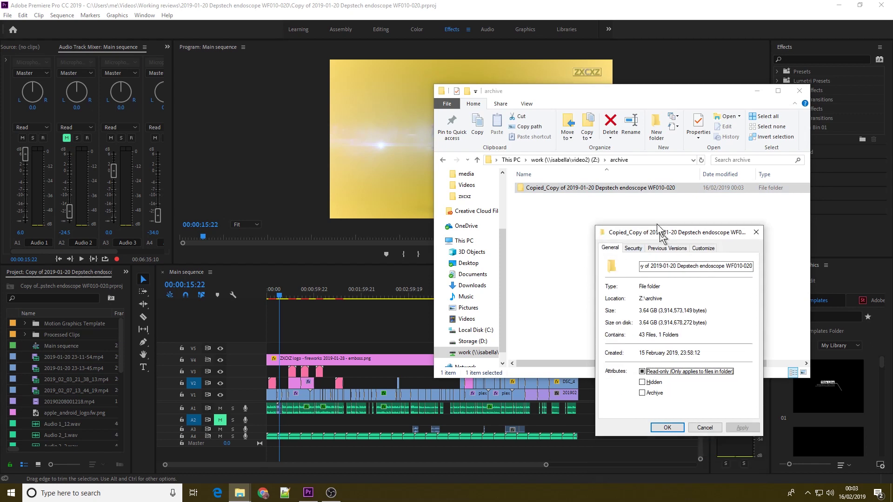
pyautogui.moveTo(660, 231); pyautogui.dragTo(656, 211)
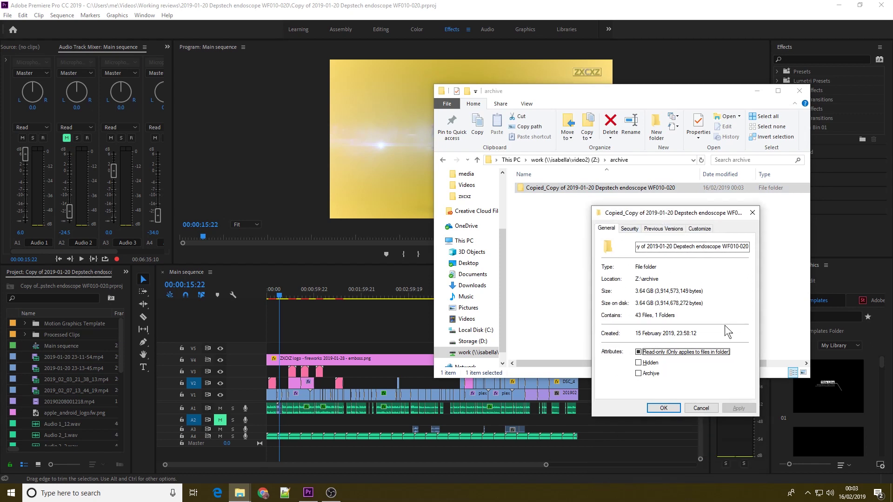